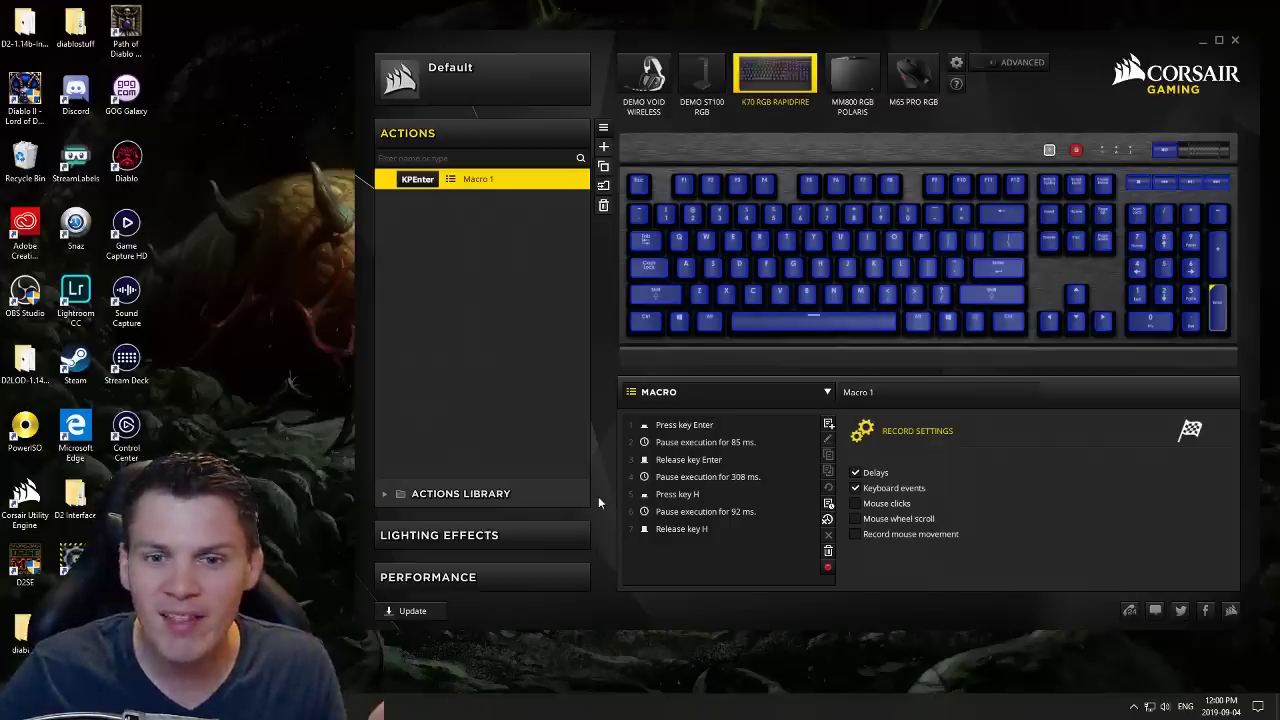
Create a second macro for the K70 keyboard that records Enter followed by H, and assign it to the numpad 0 key.
click(604, 147)
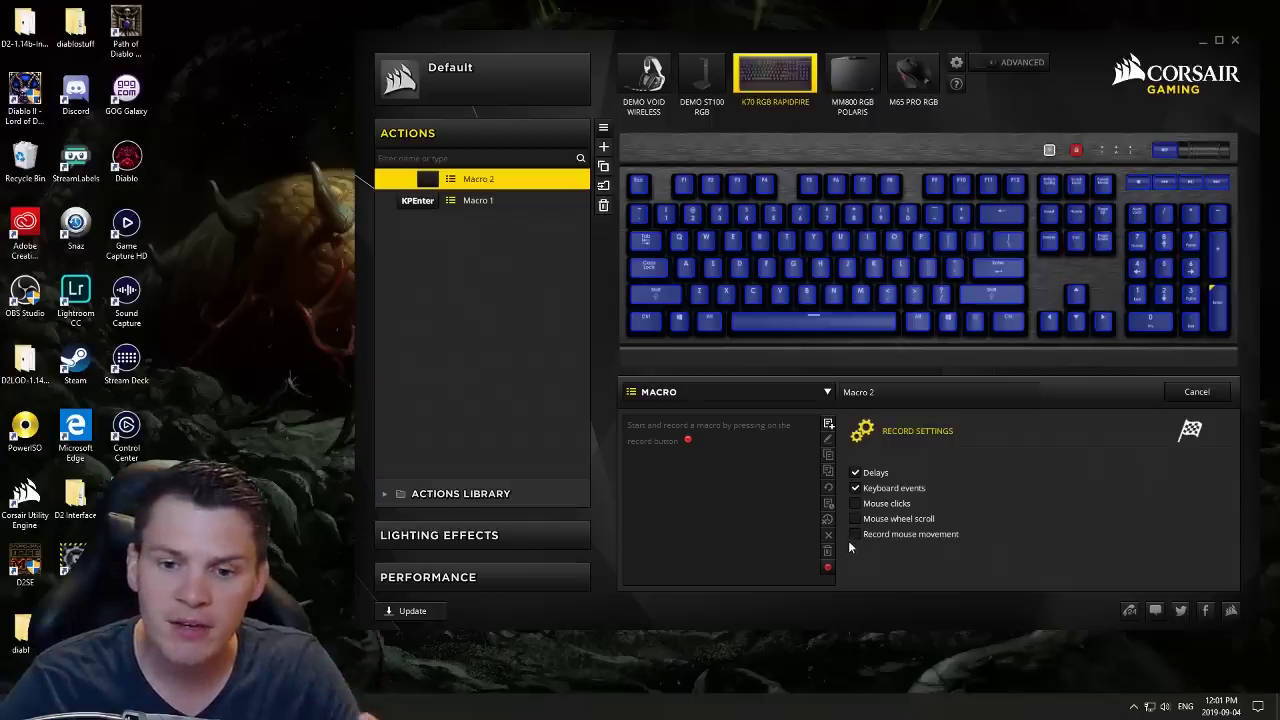
click(830, 568)
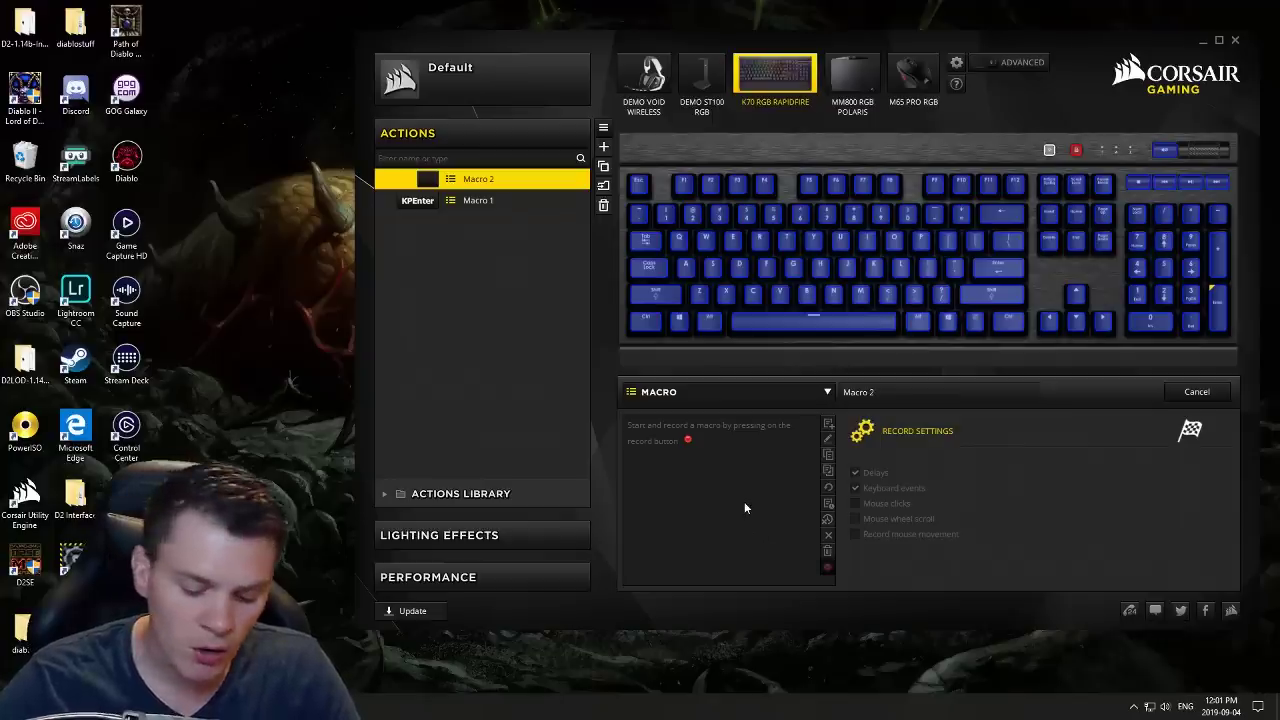
key(Return)
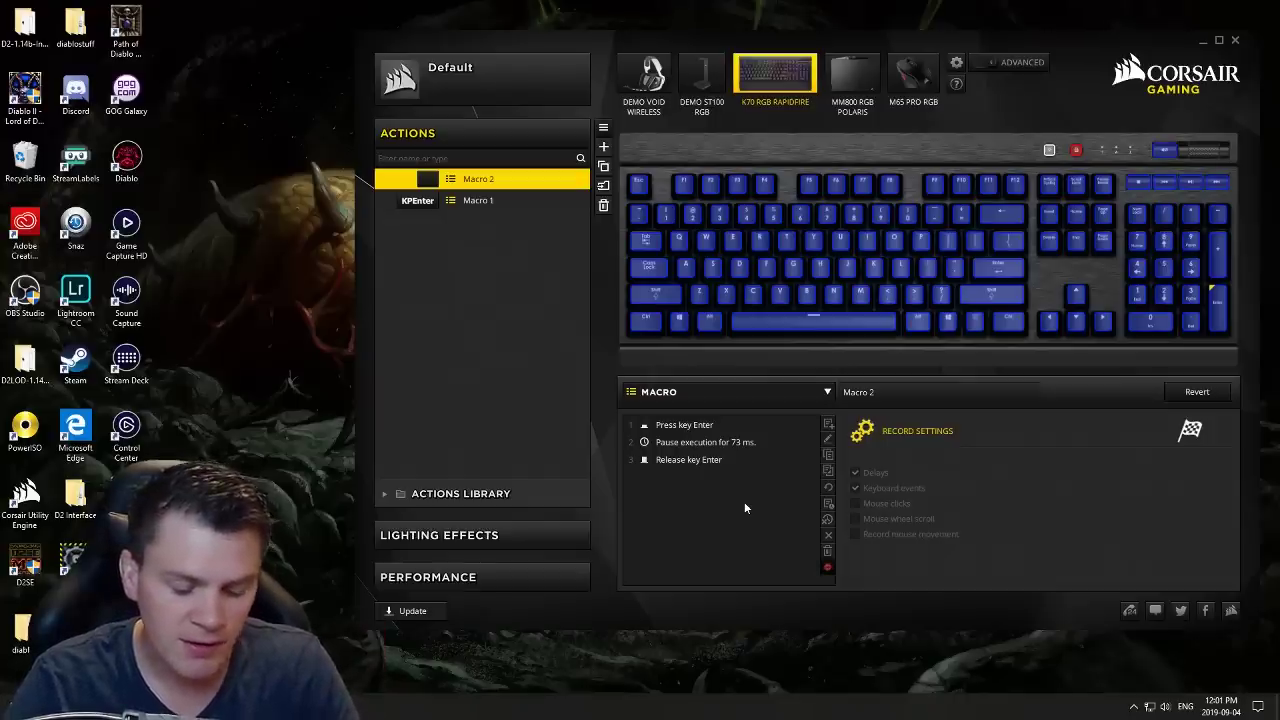
key(h)
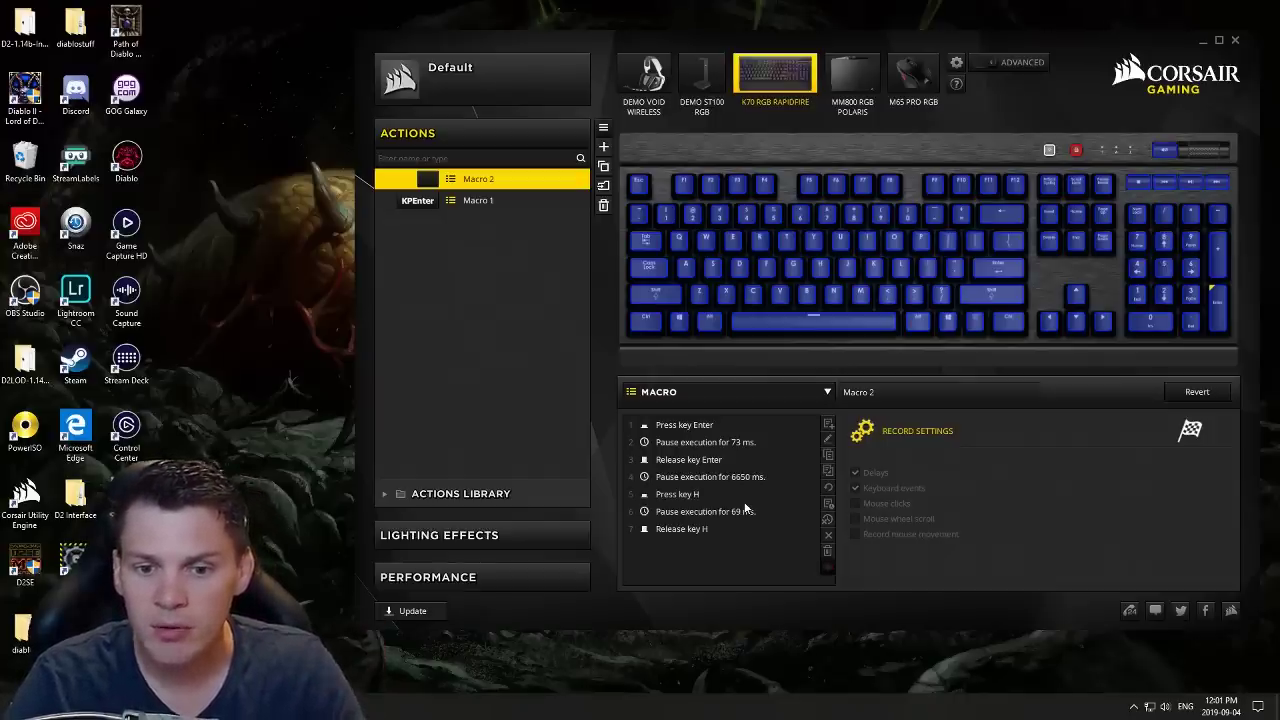
click(828, 569)
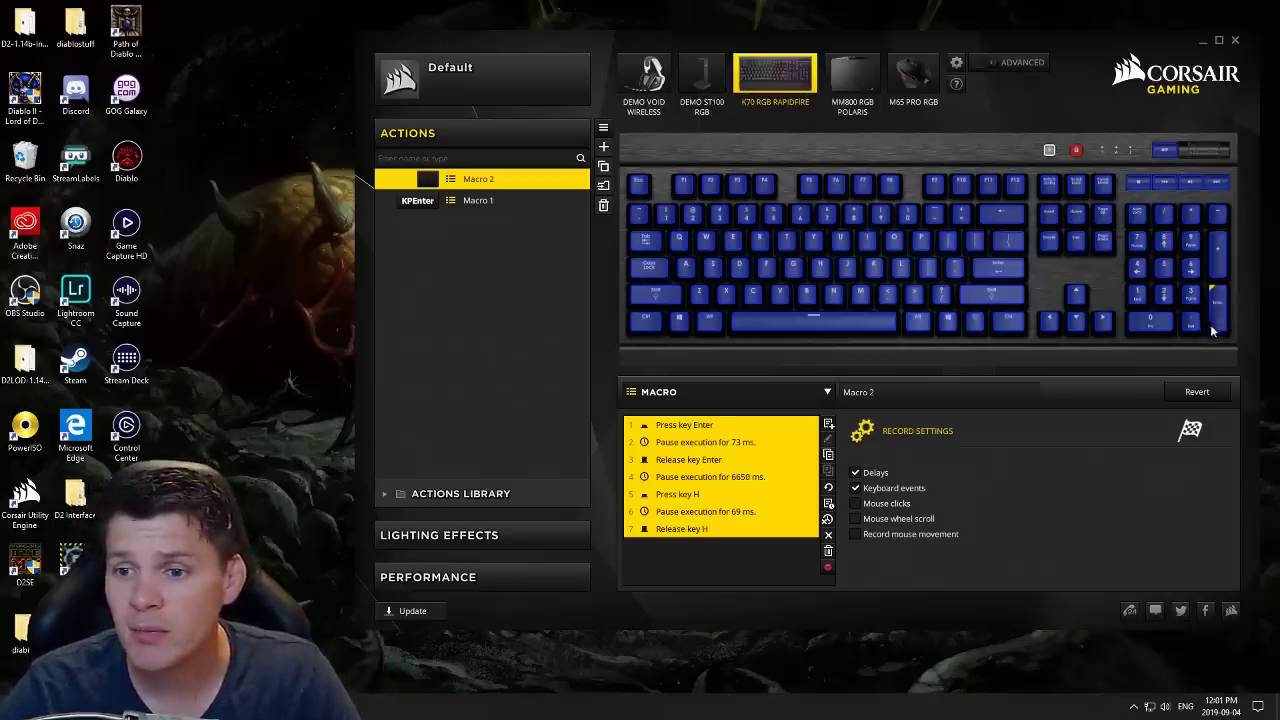
click(1147, 325)
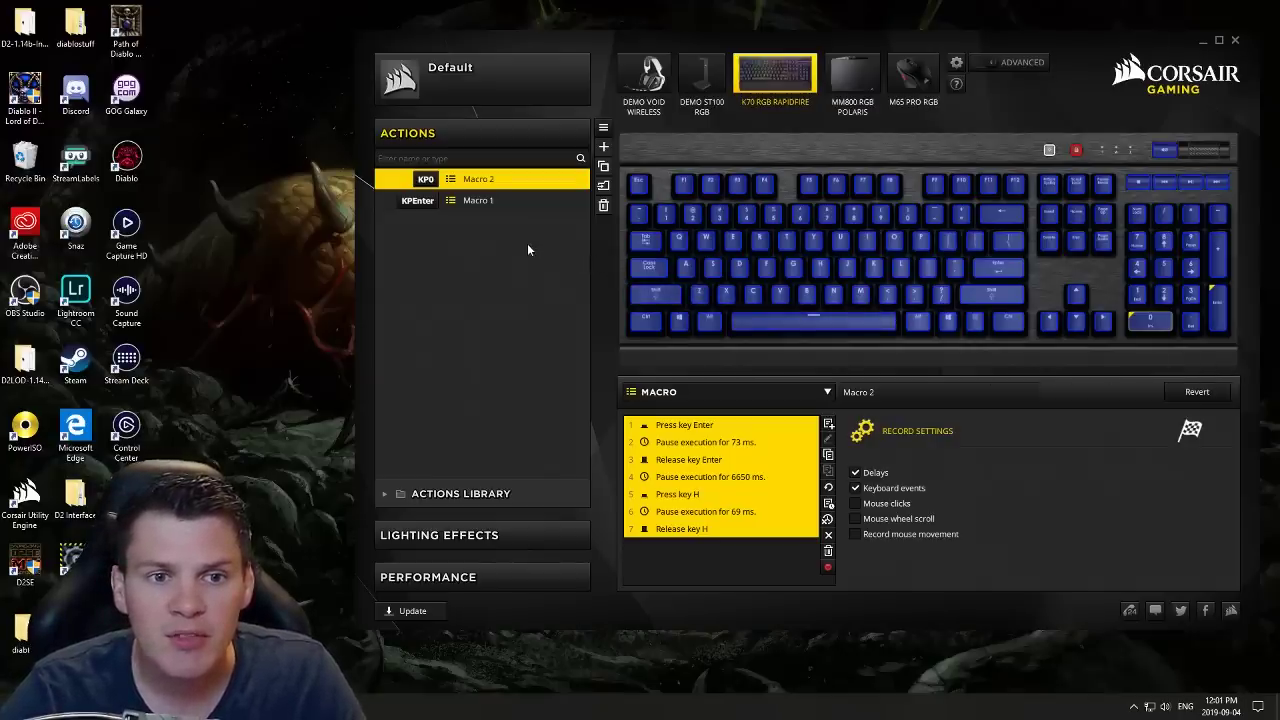
Delete the duplicate macro assigned to numpad 0 and reselect Macro 1.
click(478, 197)
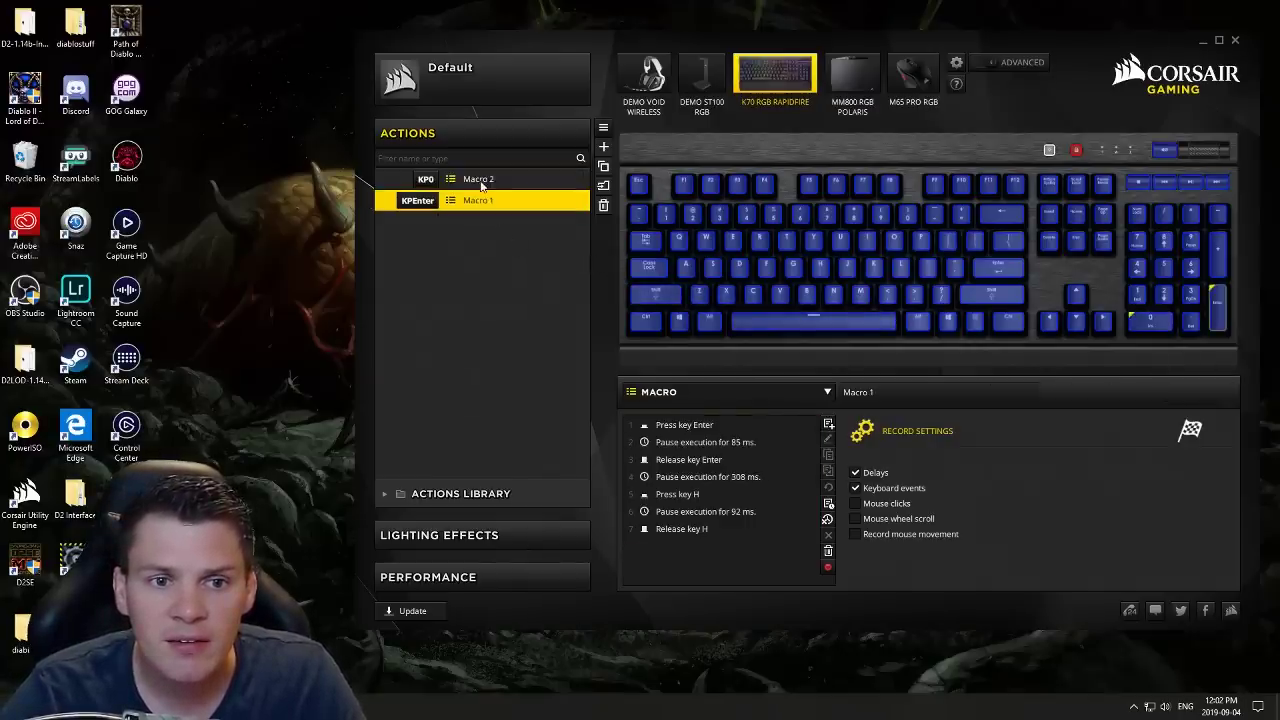
click(483, 185)
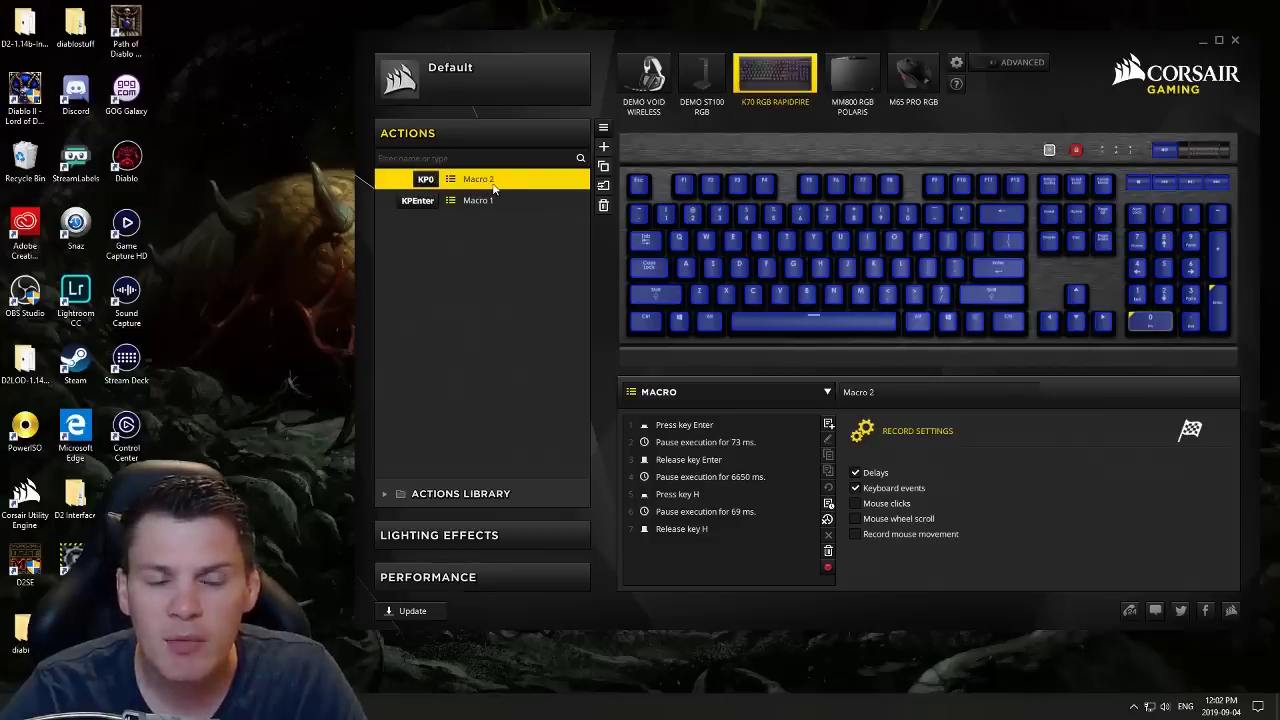
click(603, 206)
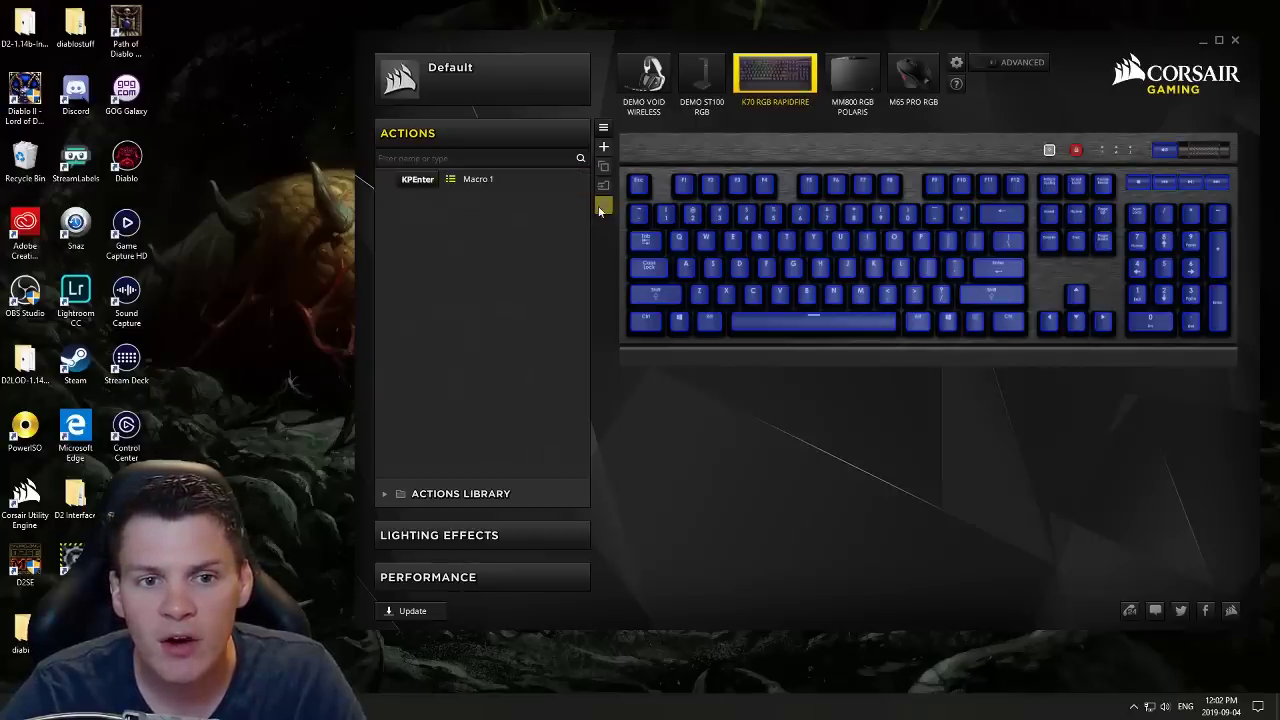
click(484, 186)
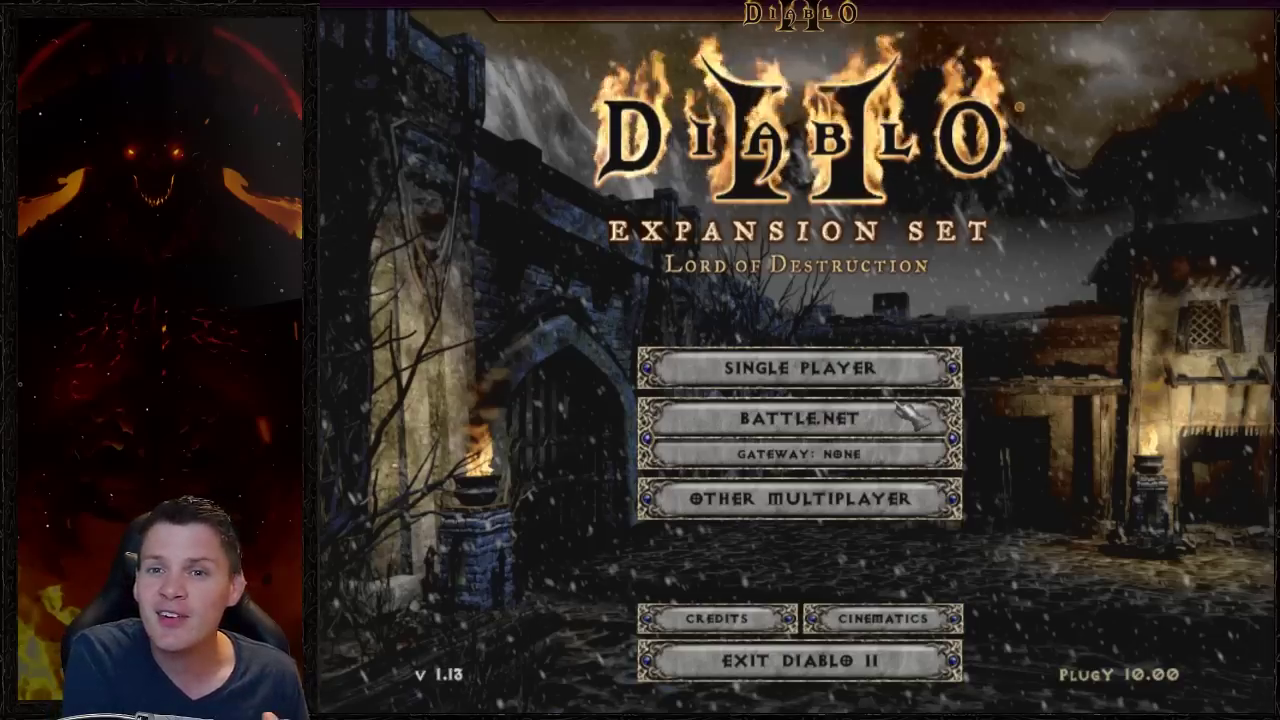
In Diablo II, start a single-player game with the level 94 Paladin on Hell difficulty, then save and exit it.
click(822, 382)
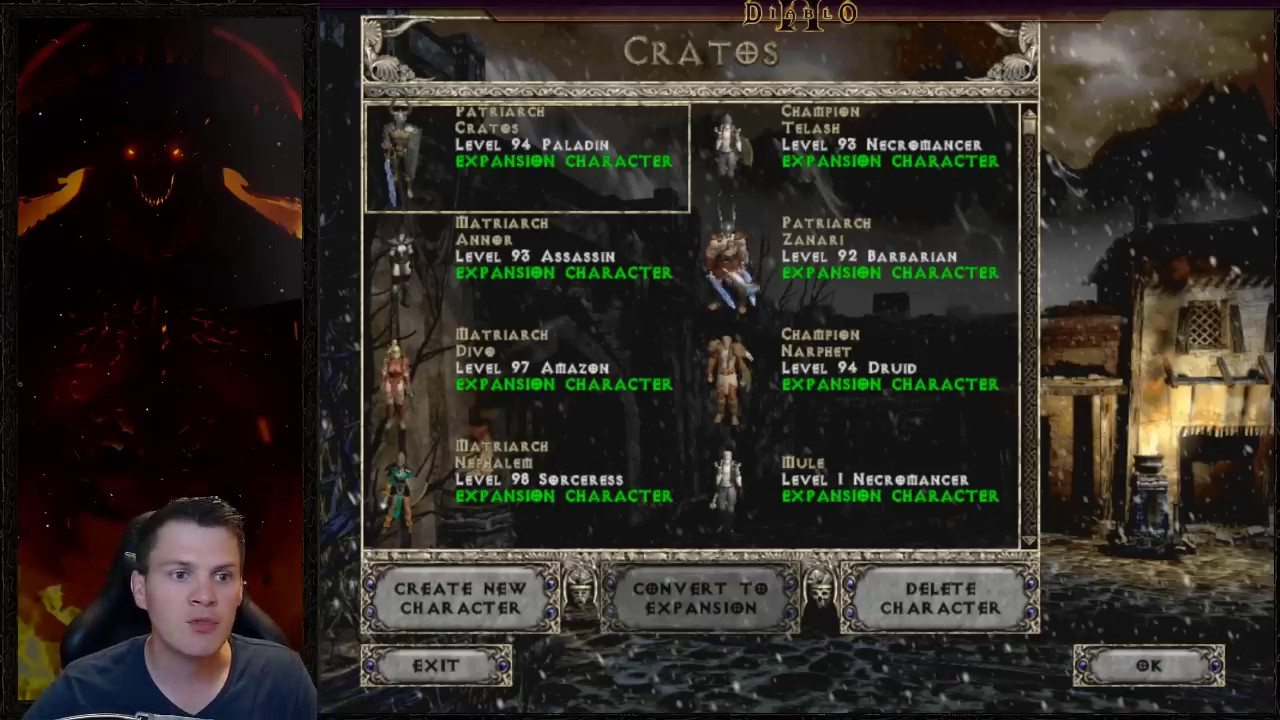
double_click(510, 150)
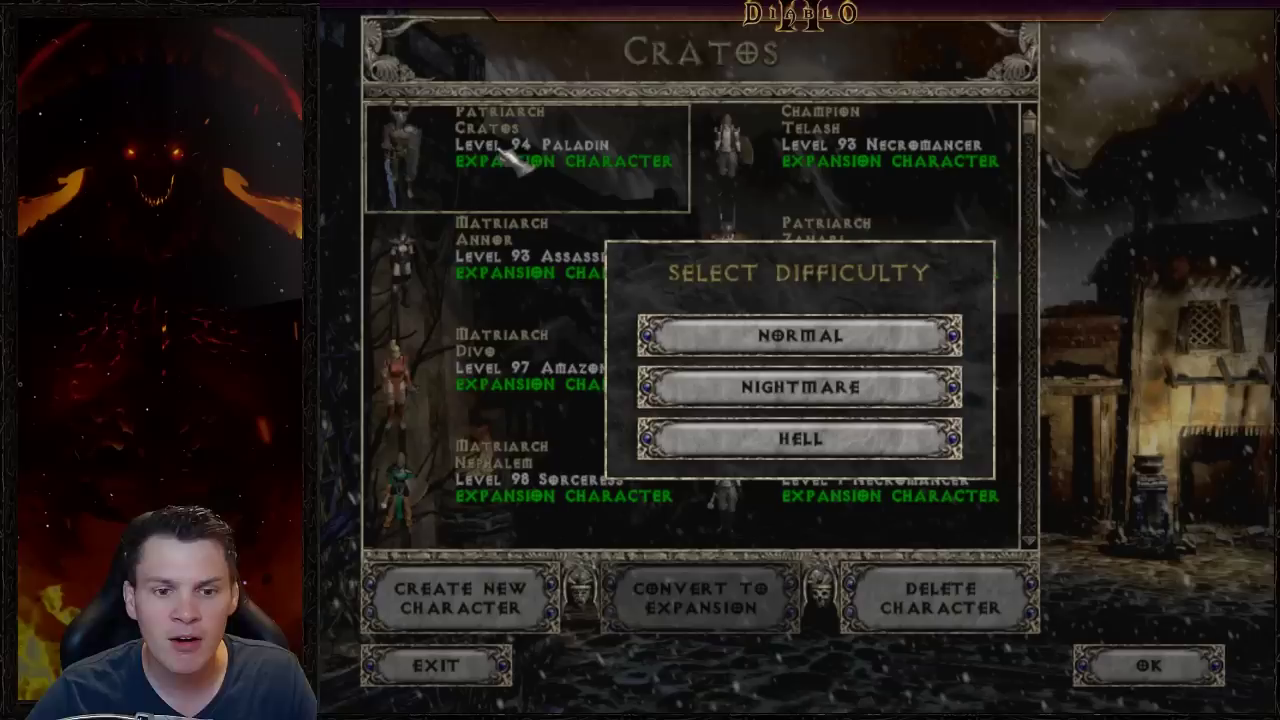
click(845, 450)
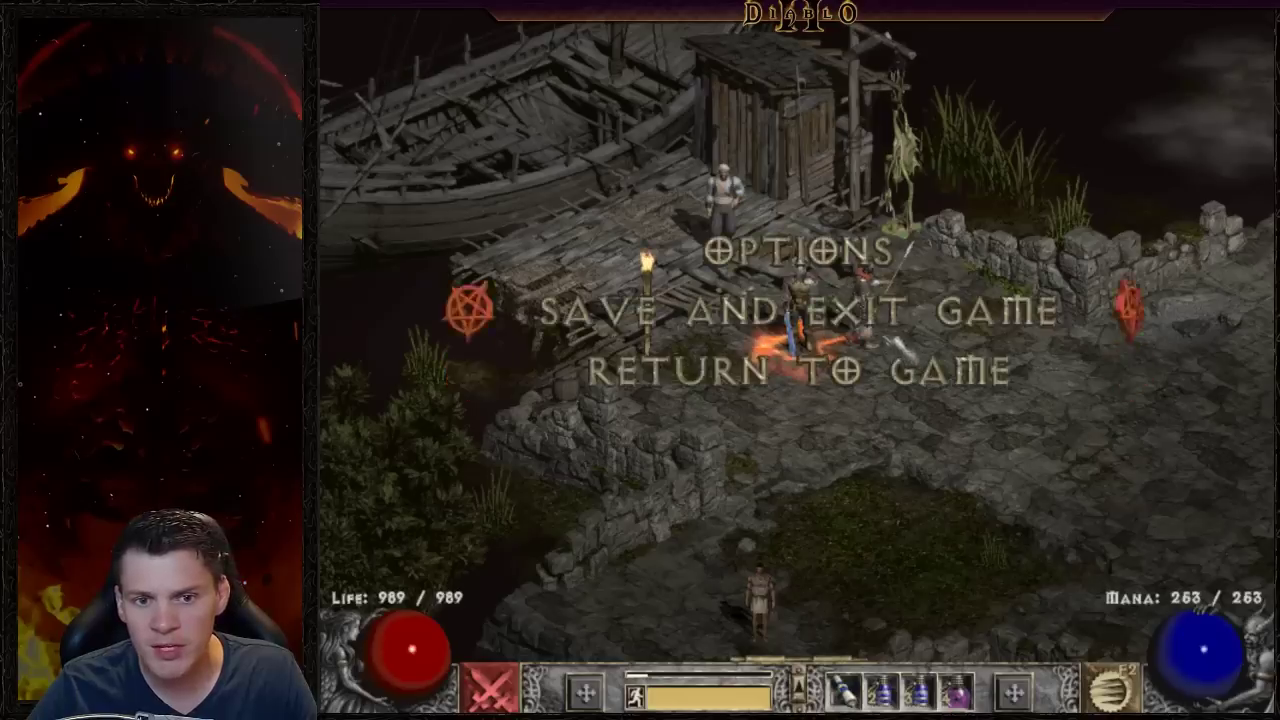
key(Return)
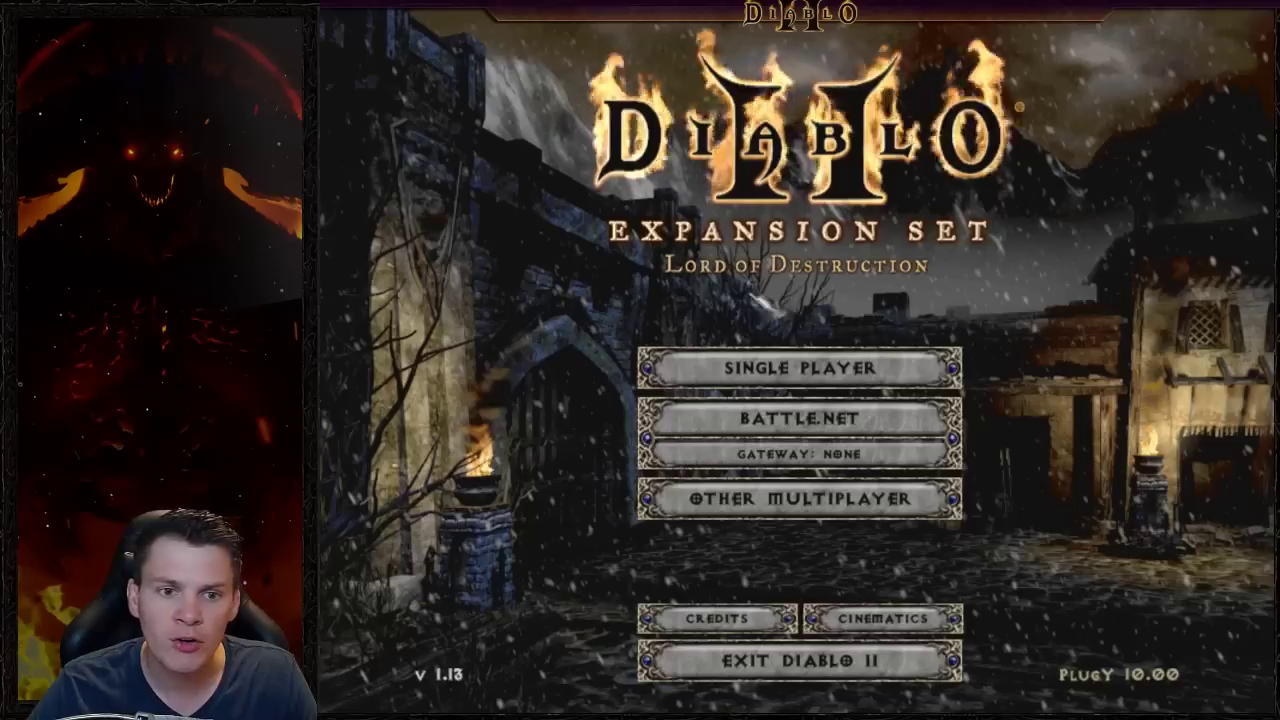
Restart the level 94 Paladin's game on Hell difficulty and save and exit again.
click(790, 368)
key(Return)
click(803, 450)
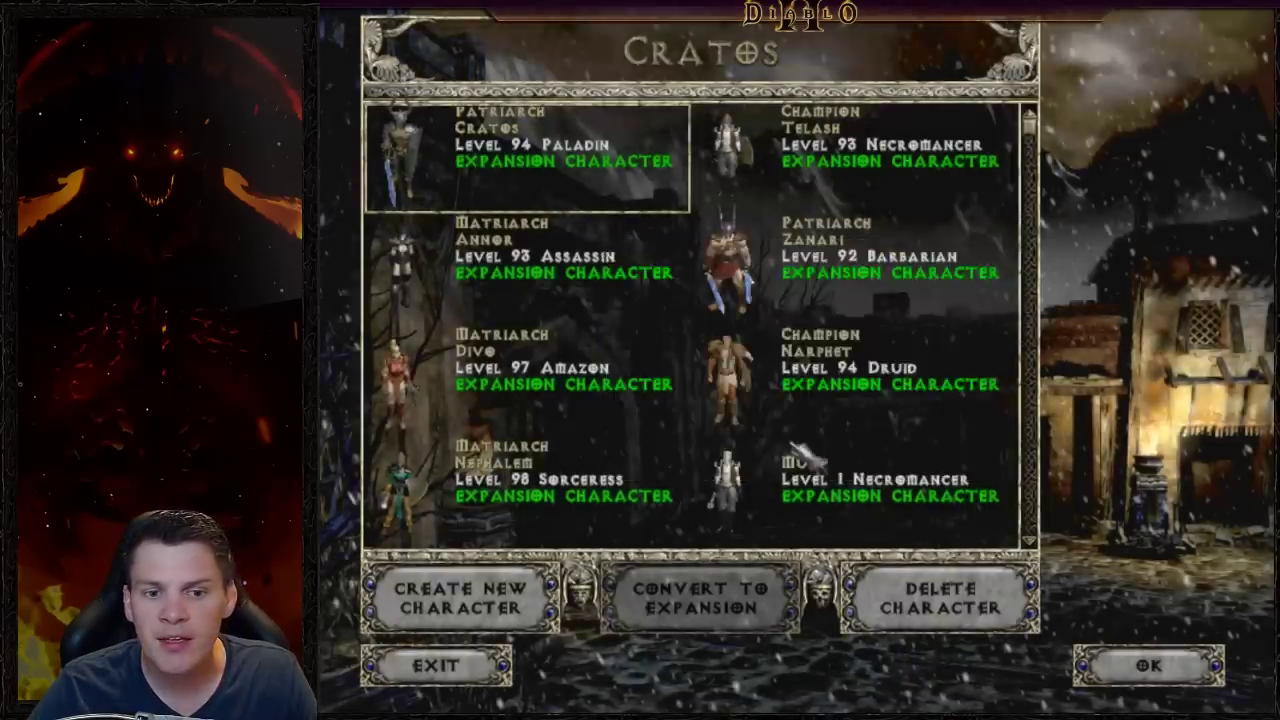
key(Escape)
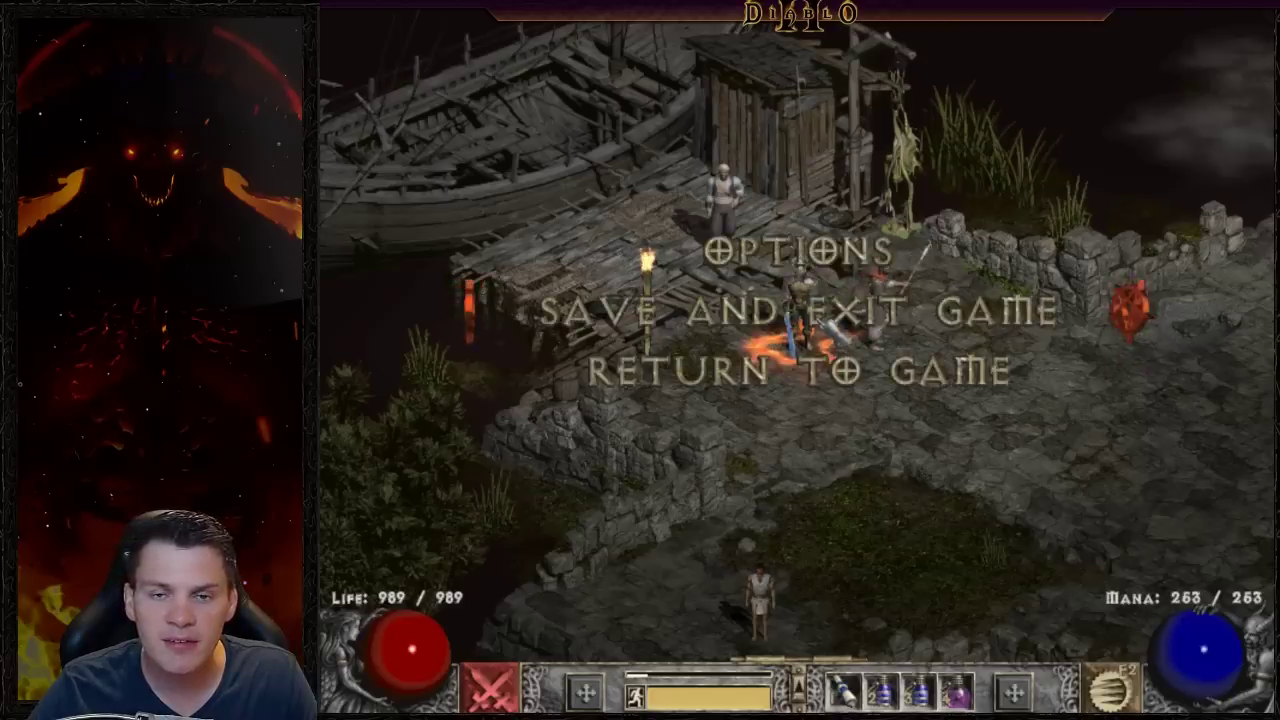
key(Return)
Create another single-player Hell game with the same Paladin and leave it with save and exit.
click(790, 352)
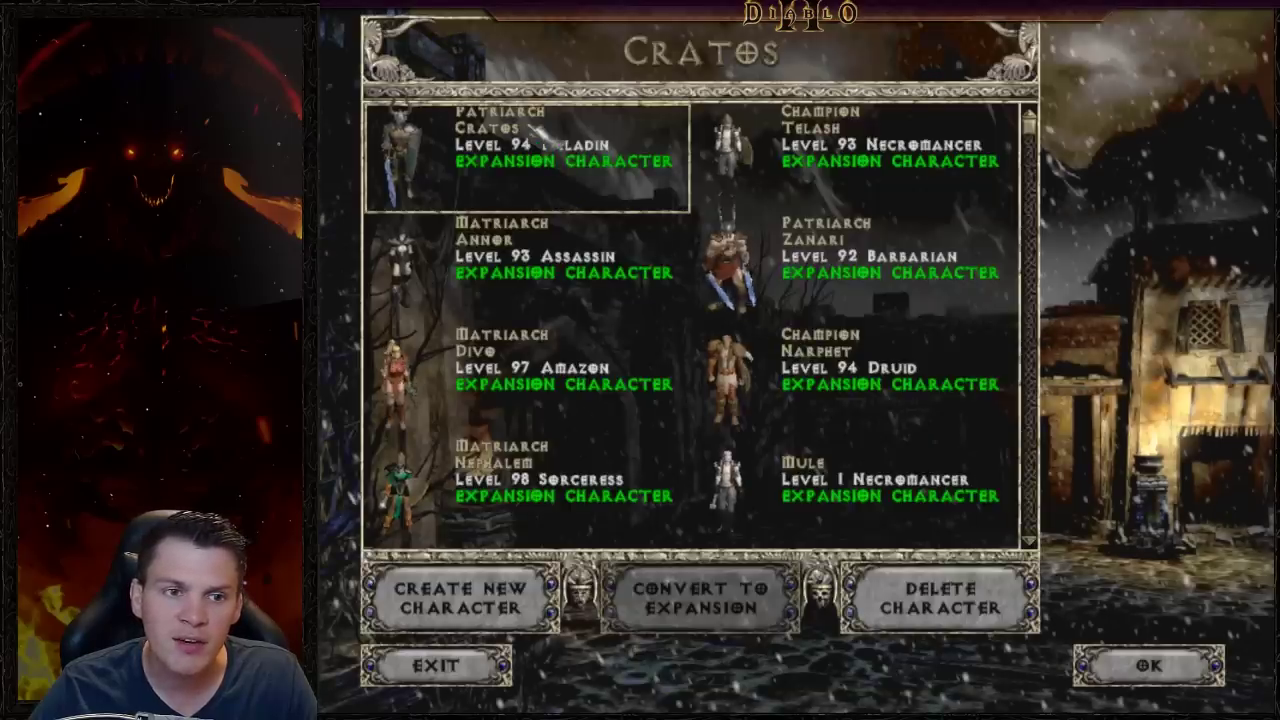
key(Return)
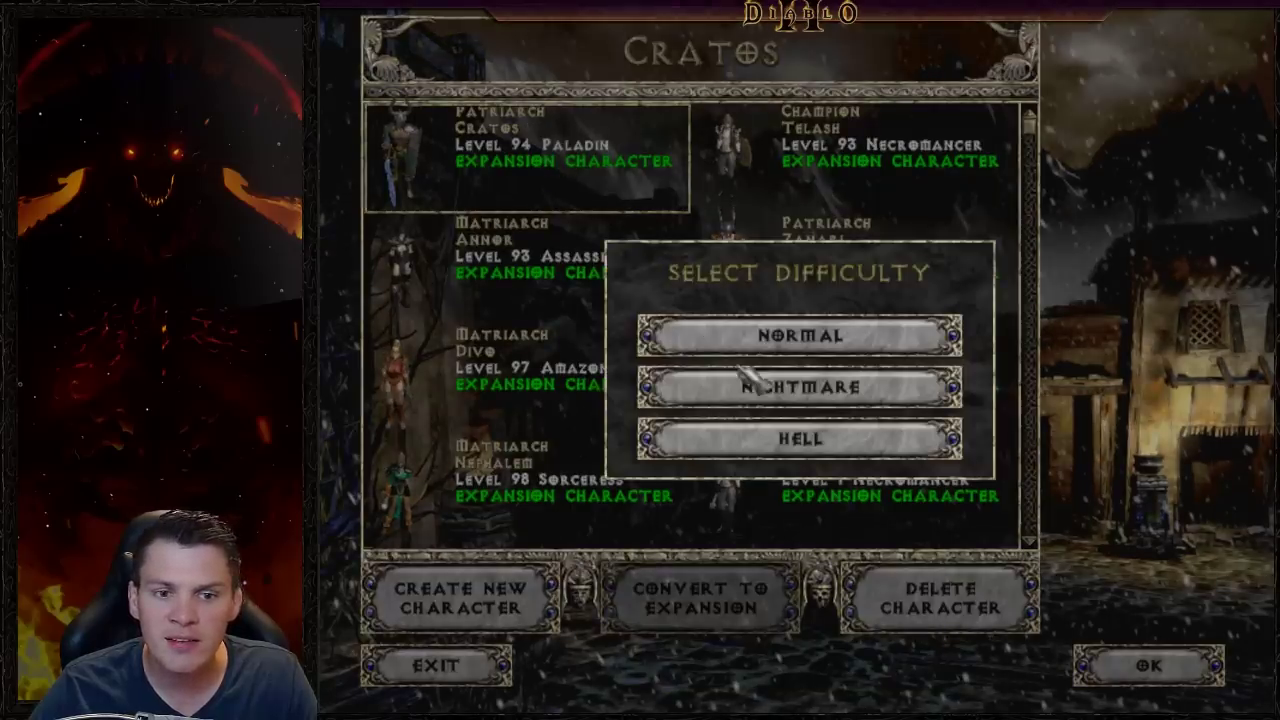
click(768, 446)
key(Escape)
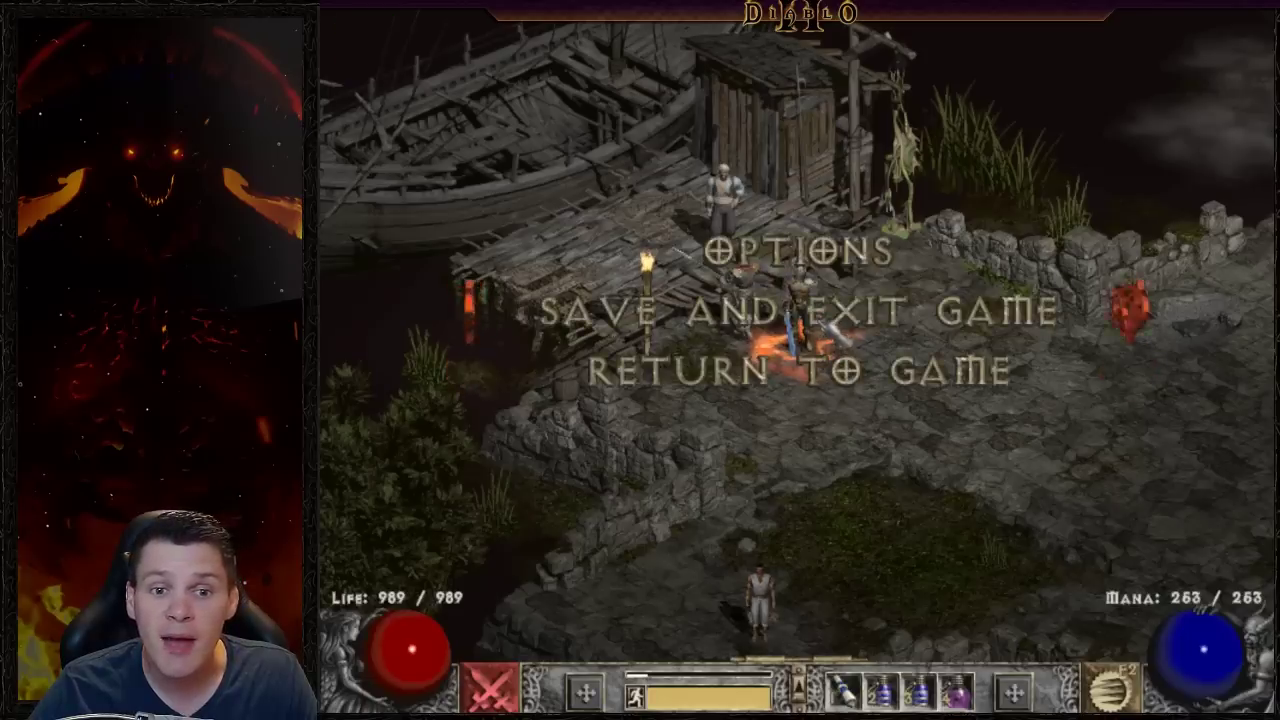
key(Return)
Enter a fresh single-player game with the level 94 Paladin on Hell difficulty.
click(815, 375)
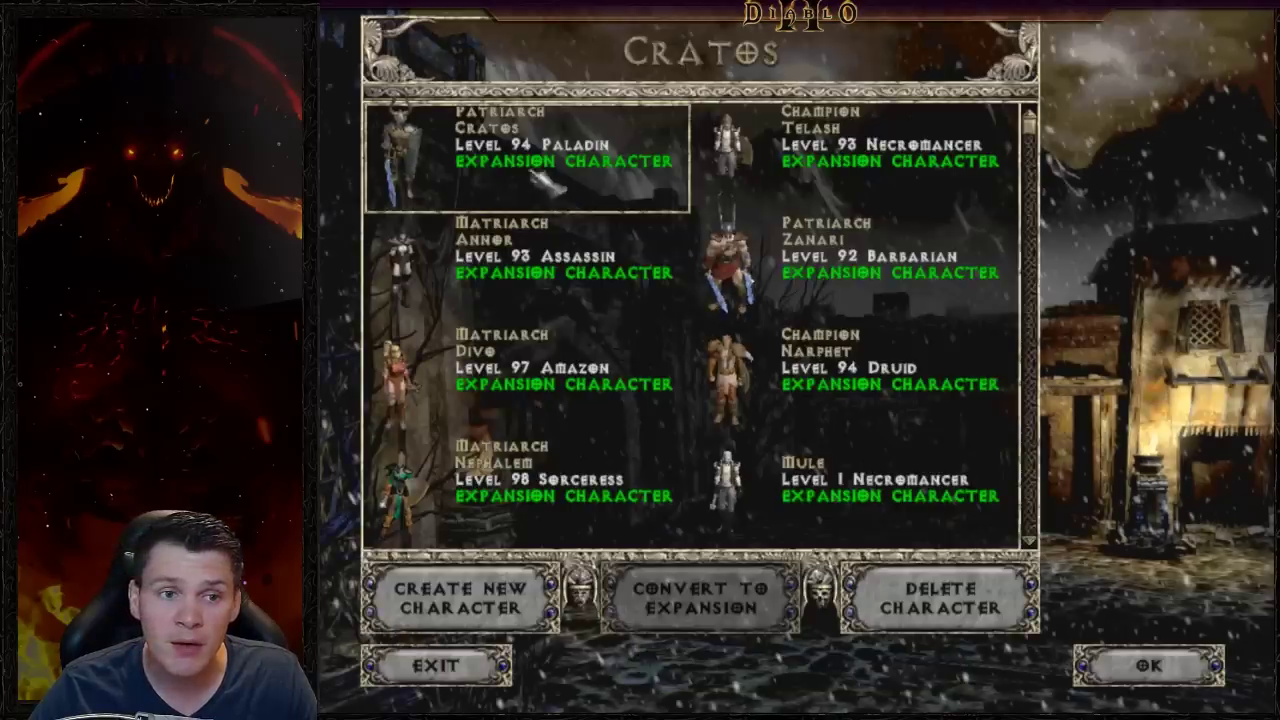
double_click(545, 193)
click(712, 430)
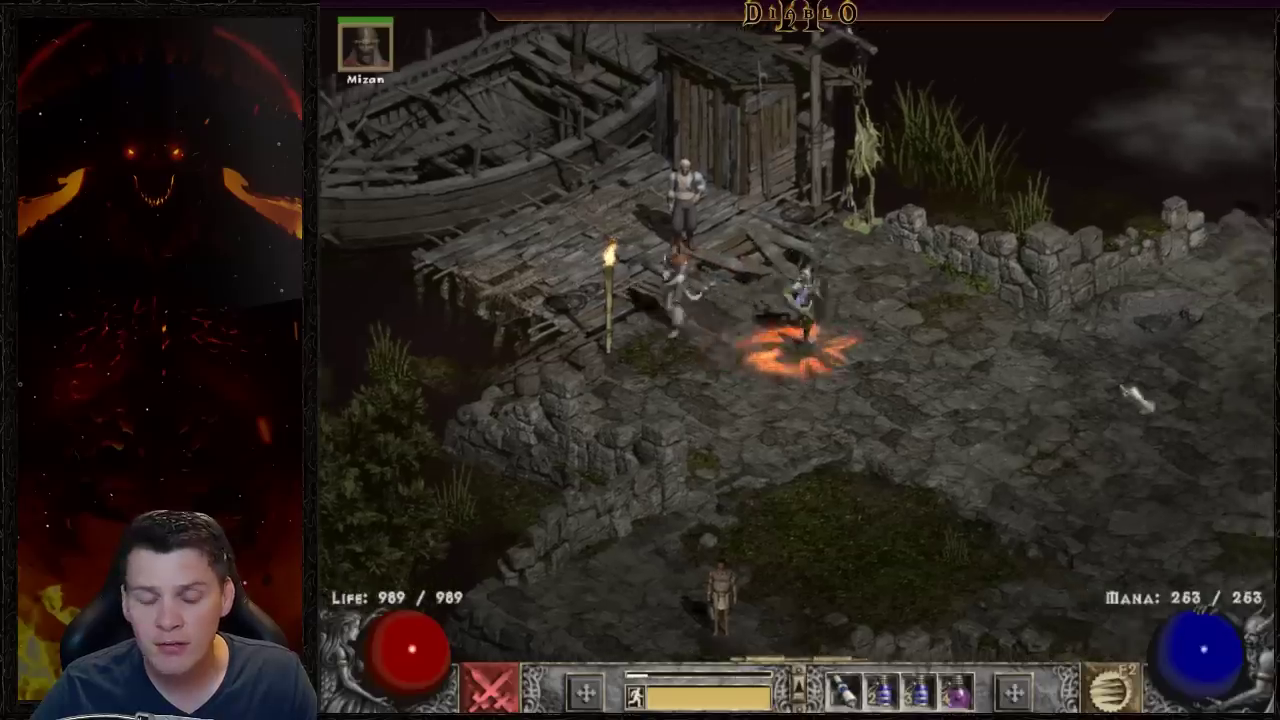
Walk to the Kurast Docks waypoint and travel to The Pandemonium Fortress in Act IV.
mouse_move(1135, 398)
mouse_down()
mouse_move(1149, 271)
mouse_move(1100, 209)
mouse_move(1120, 270)
mouse_move(1160, 284)
mouse_move(1143, 228)
mouse_up()
click(920, 214)
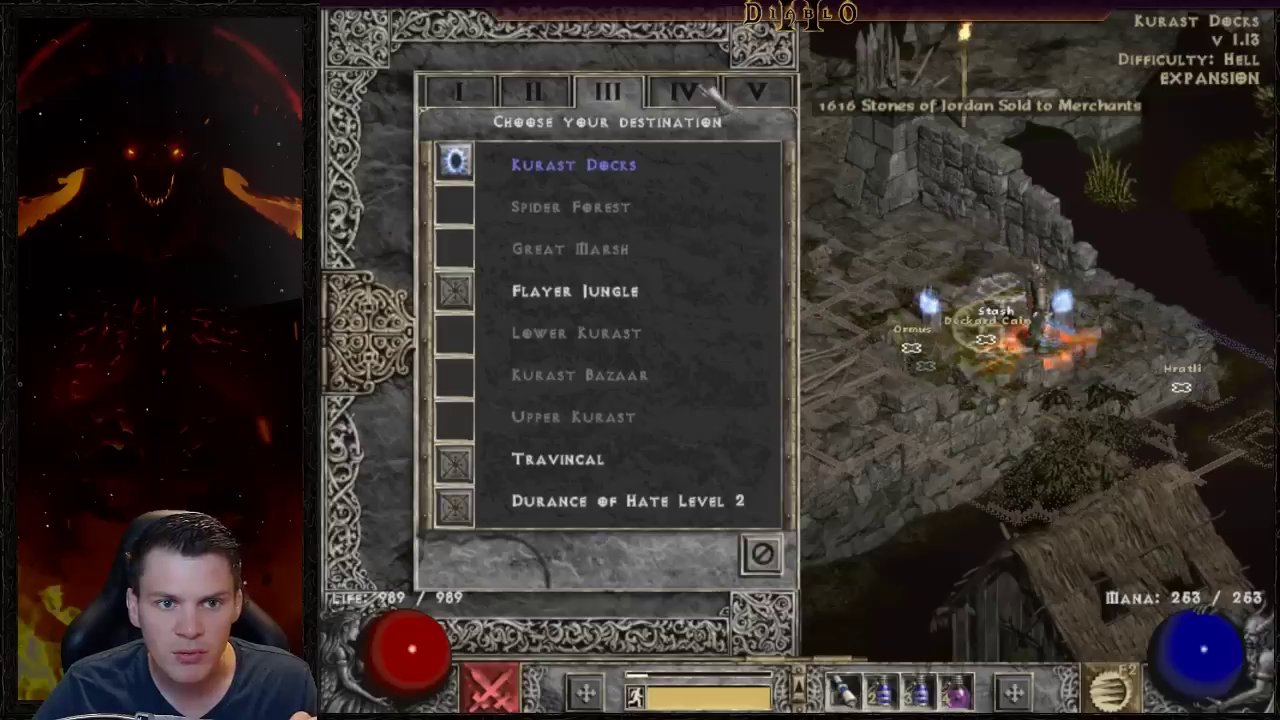
click(689, 89)
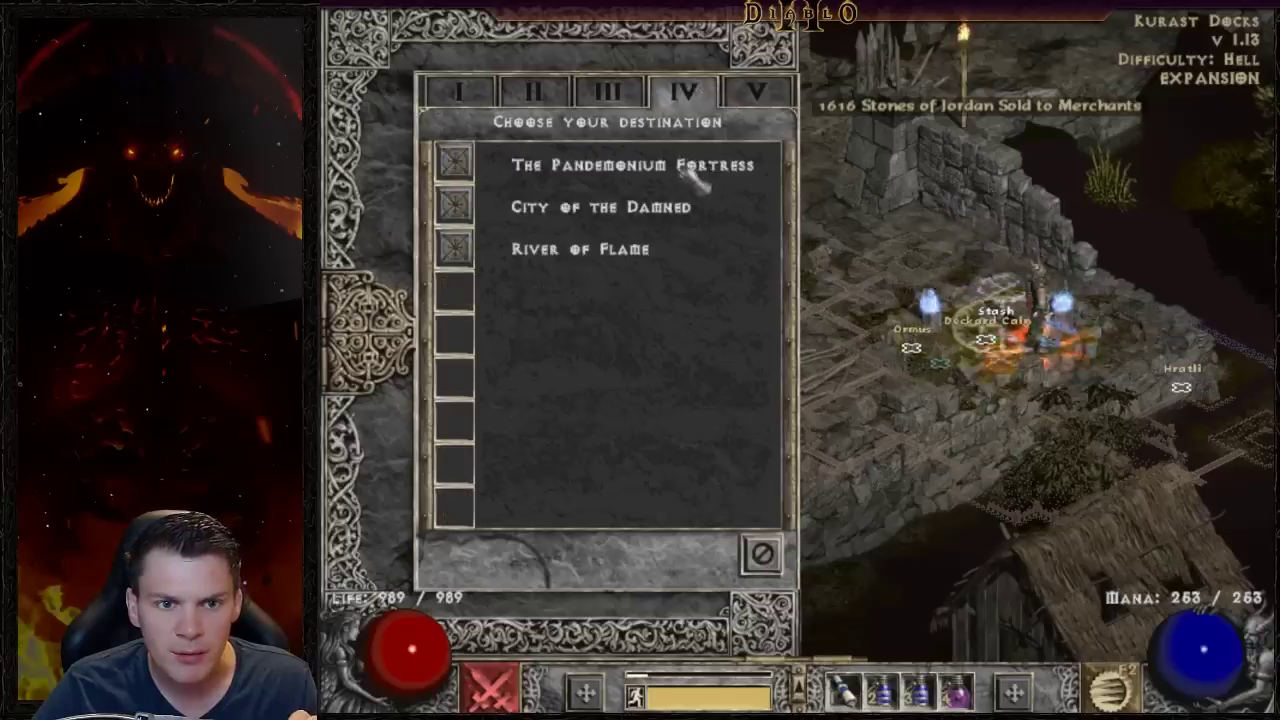
click(529, 163)
Save and exit from The Pandemonium Fortress and bring up the difficulty selection for the Paladin's next single-player game.
key(Escape)
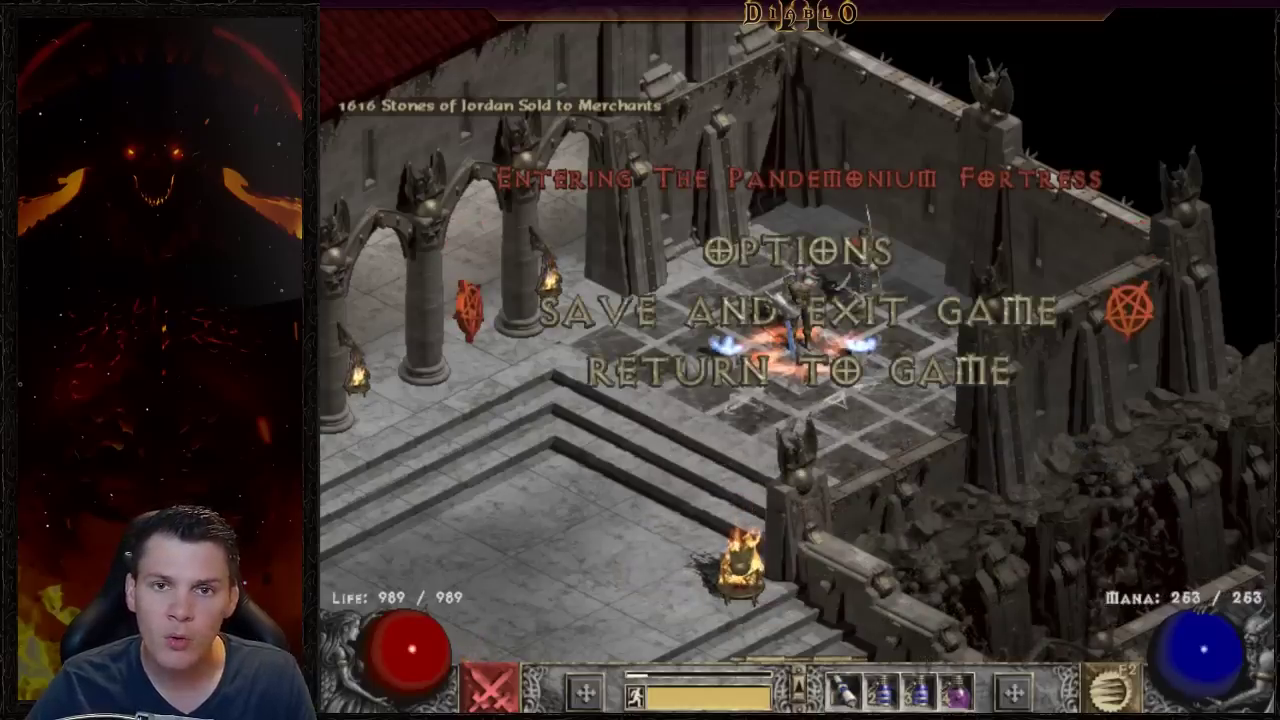
click(797, 310)
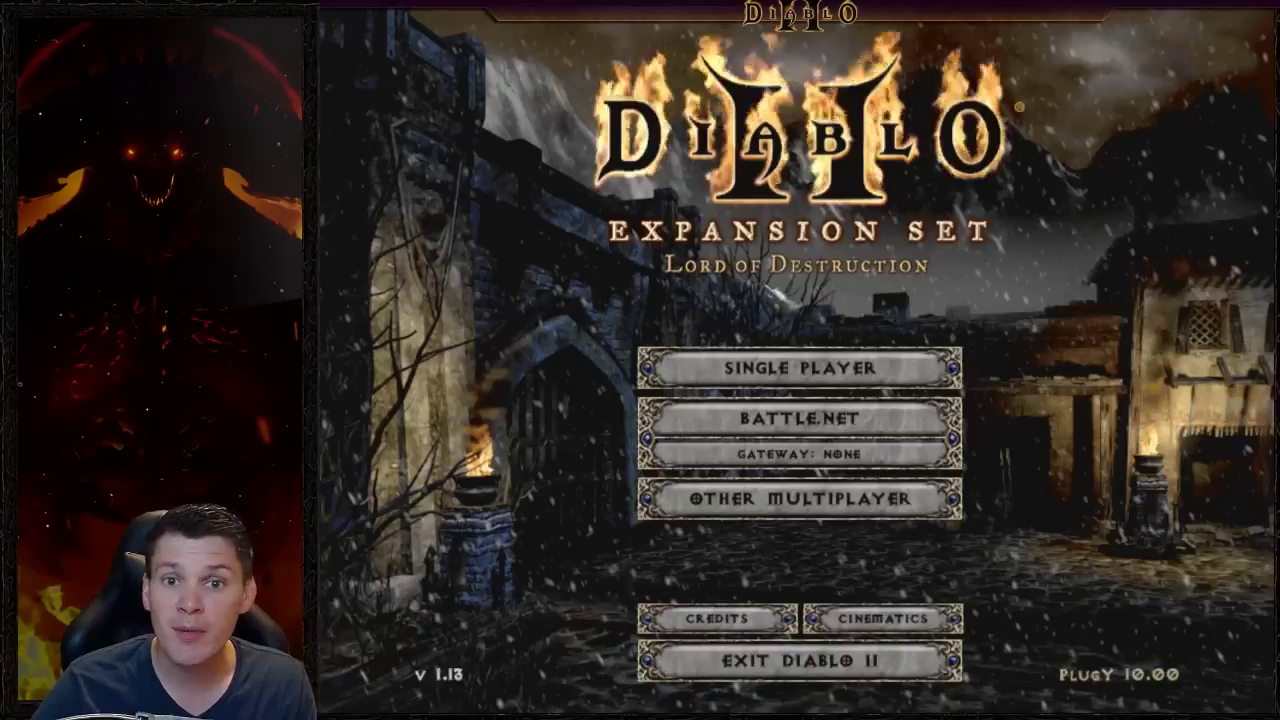
click(794, 366)
key(Return)
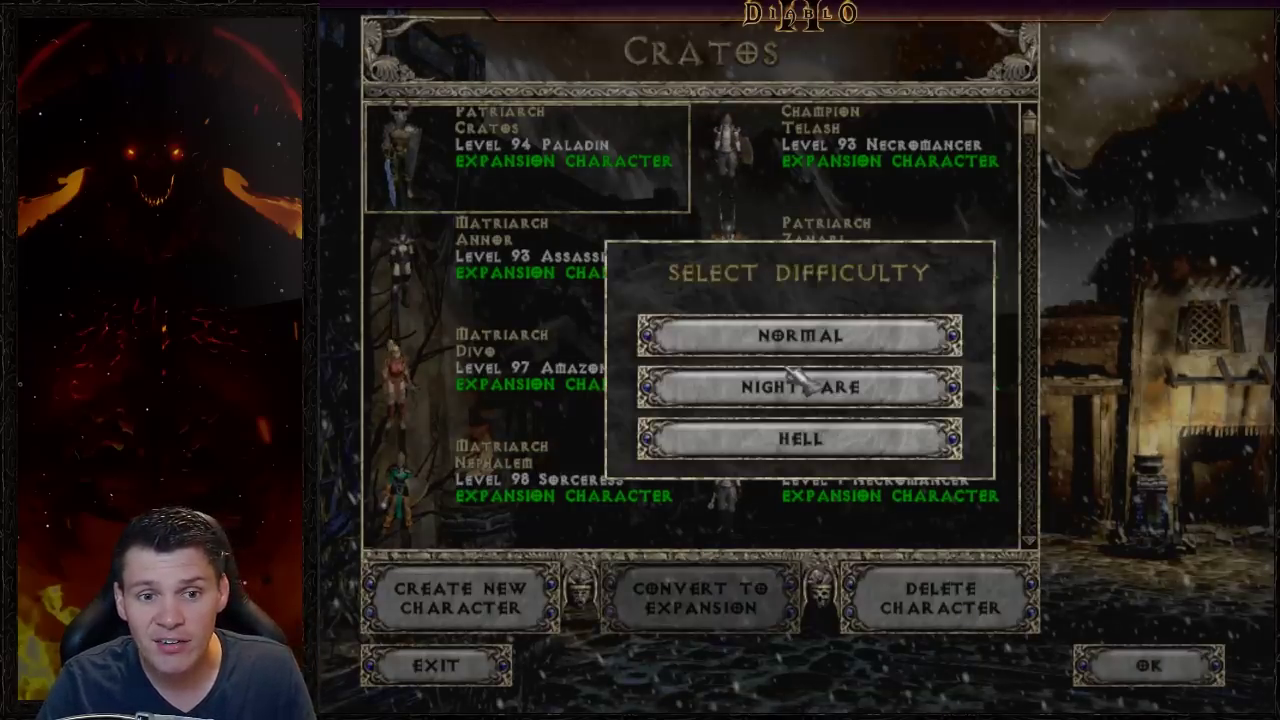